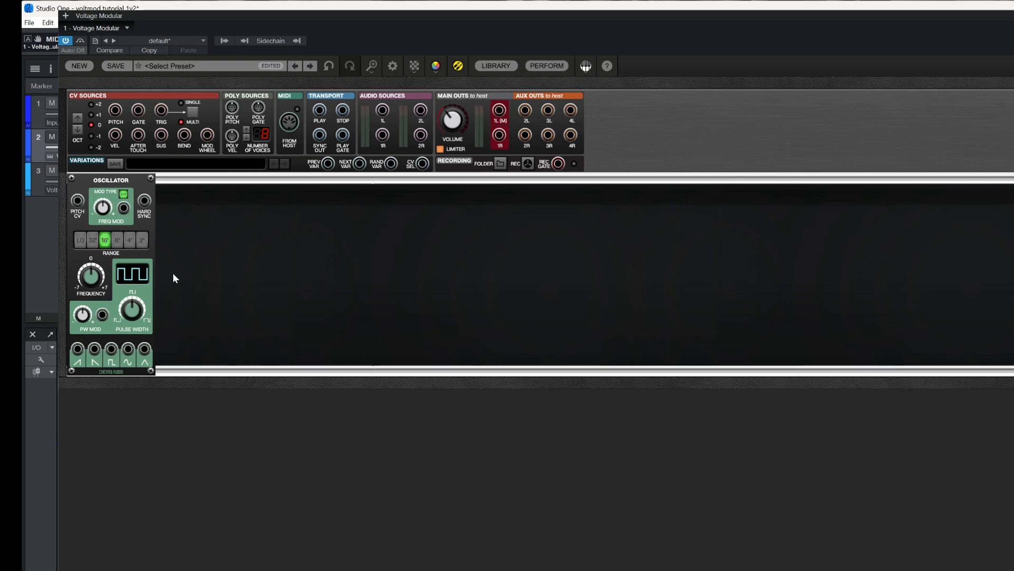
Step: Show the on-screen QWERTY keyboard and play several test notes on it, dismissing the Add Tracks dialog
{"action": "left_click", "coordinate": [127, 181]}
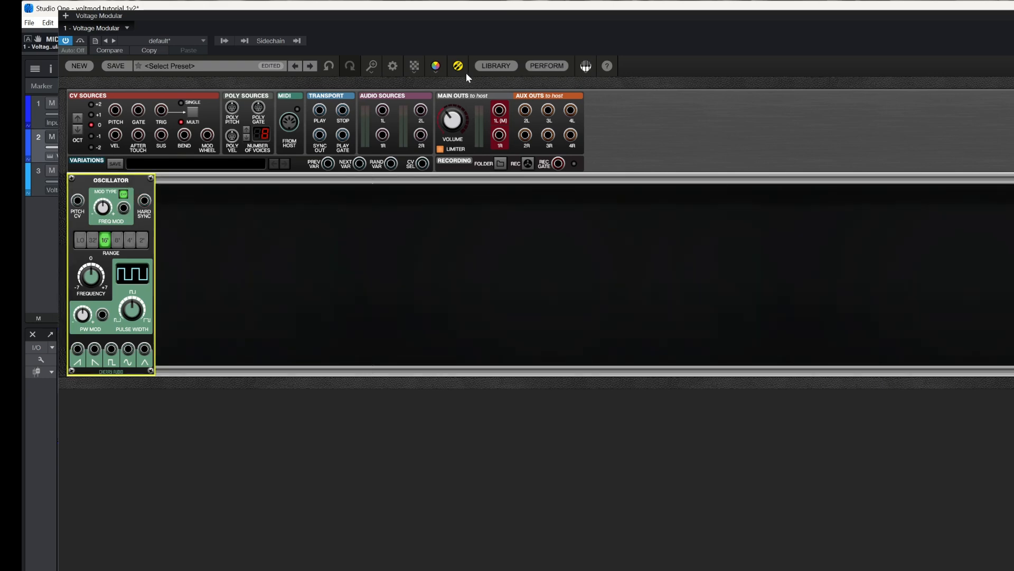
{"action": "left_click", "coordinate": [586, 66]}
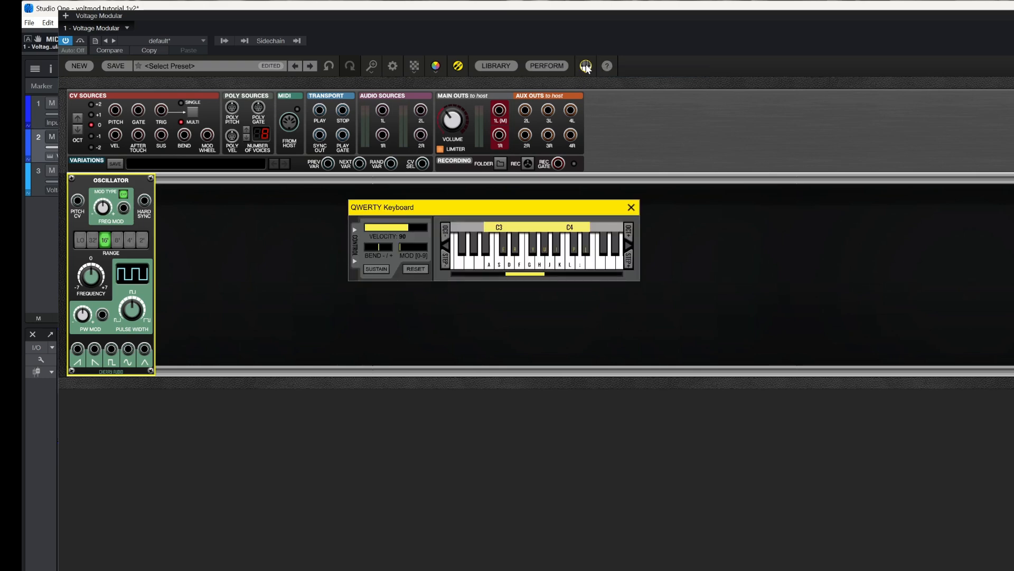
{"action": "left_click", "coordinate": [509, 261]}
{"action": "left_click", "coordinate": [529, 262]}
{"action": "left_click", "coordinate": [571, 262]}
{"action": "left_click", "coordinate": [546, 261]}
{"action": "left_click", "coordinate": [539, 260]}
{"action": "left_click", "coordinate": [534, 253]}
{"action": "left_click", "coordinate": [521, 263]}
{"action": "left_click", "coordinate": [516, 255]}
{"action": "key", "text": "a"}
{"action": "key", "text": "t"}
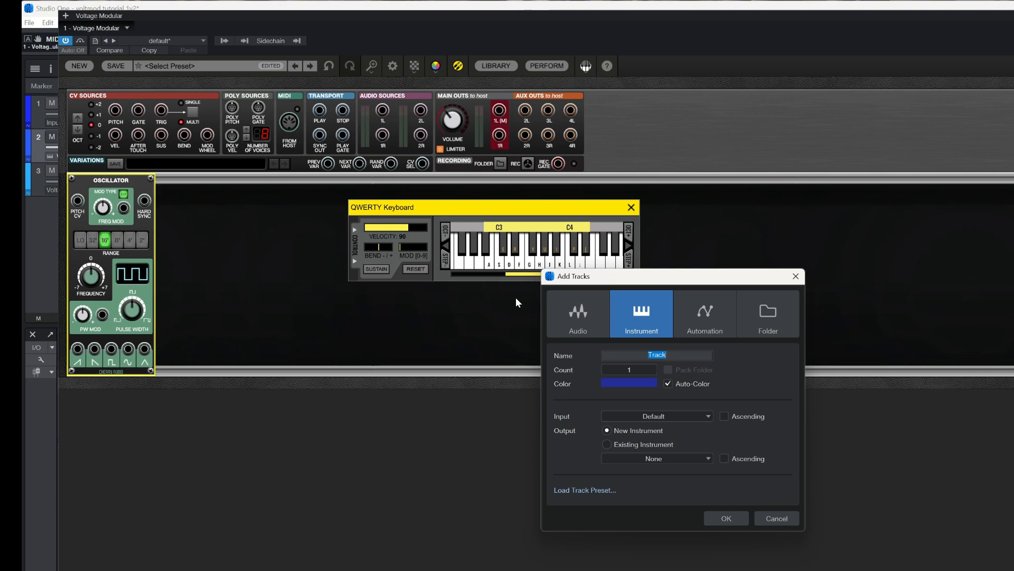
{"action": "left_click", "coordinate": [796, 276]}
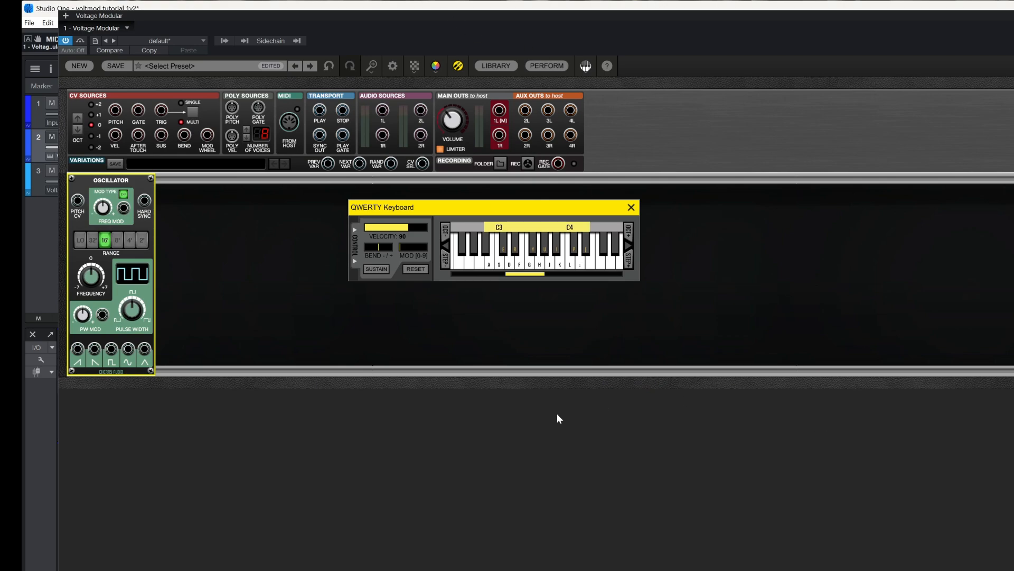
Step: Close the QWERTY keyboard and shift the plugin window slightly to reposition it
{"action": "mouse_move", "coordinate": [248, 15]}
{"action": "left_mouse_down"}
{"action": "mouse_move", "coordinate": [248, 568]}
{"action": "mouse_move", "coordinate": [216, 27]}
{"action": "mouse_move", "coordinate": [228, 24]}
{"action": "mouse_move", "coordinate": [227, 9]}
{"action": "mouse_move", "coordinate": [239, 10]}
{"action": "left_mouse_up"}
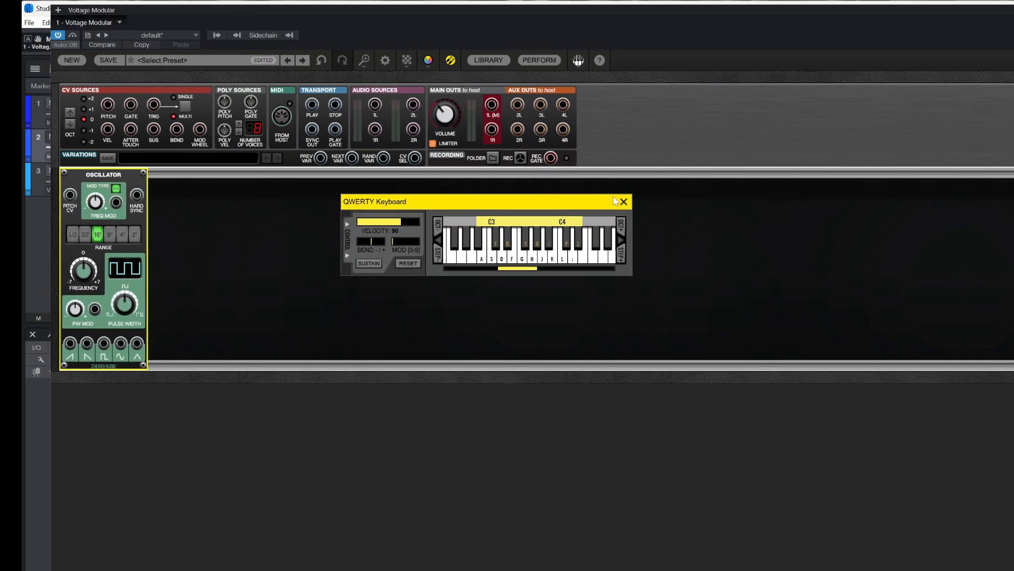
{"action": "left_click_drag", "start_coordinate": [151, 8], "coordinate": [143, 8]}
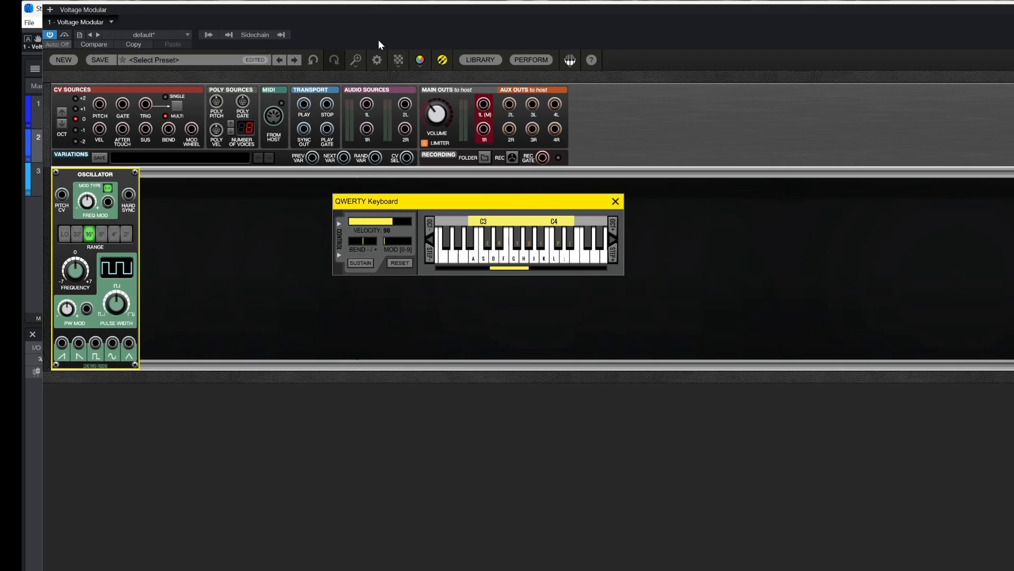
{"action": "left_click", "coordinate": [615, 202]}
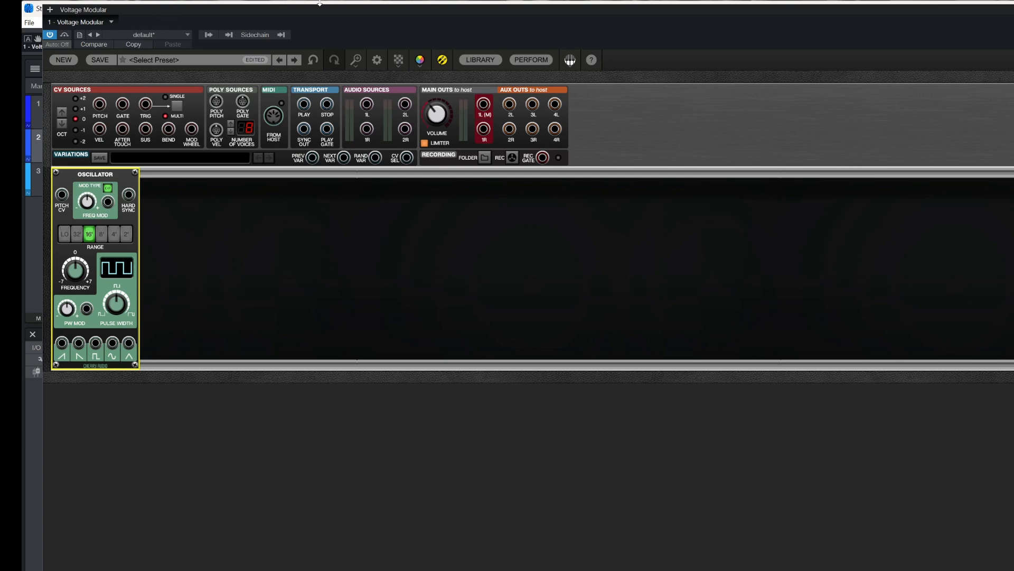
{"action": "mouse_move", "coordinate": [325, 10]}
{"action": "left_mouse_down"}
{"action": "mouse_move", "coordinate": [539, 86]}
{"action": "mouse_move", "coordinate": [675, 426]}
{"action": "mouse_move", "coordinate": [373, 113]}
{"action": "mouse_move", "coordinate": [337, 11]}
{"action": "left_mouse_up"}
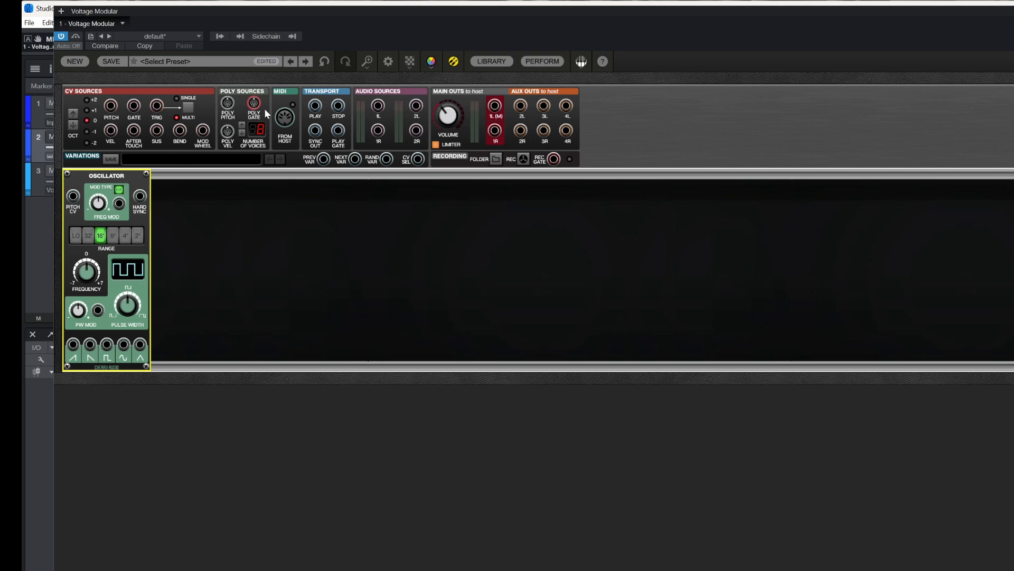
{"action": "left_click_drag", "start_coordinate": [288, 124], "coordinate": [296, 147]}
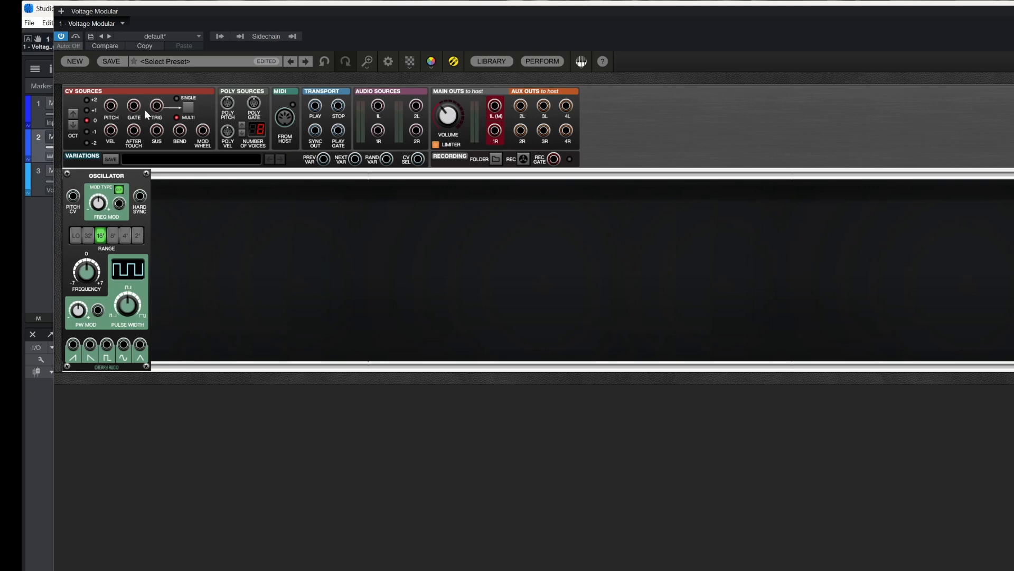
Step: Patch the Pitch CV source to the Oscillator's Pitch CV input and the Oscillator's pulse output to Main Out 1L
{"action": "left_click_drag", "start_coordinate": [111, 107], "coordinate": [73, 198]}
{"action": "left_click_drag", "start_coordinate": [107, 346], "coordinate": [500, 117]}
Step: Adjust the main output volume while listening to the oscillator
{"action": "scroll", "coordinate": [449, 127], "scroll_direction": "down", "scroll_amount": 1}
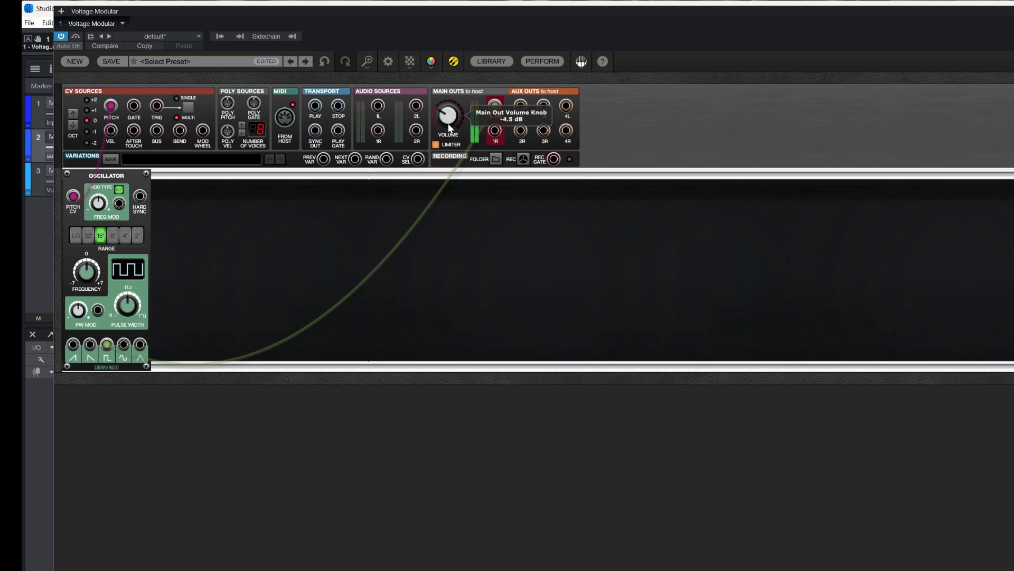
{"action": "mouse_move", "coordinate": [448, 135]}
{"action": "left_mouse_down"}
{"action": "mouse_move", "coordinate": [452, 172]}
{"action": "mouse_move", "coordinate": [455, 144]}
{"action": "left_mouse_up"}
{"action": "left_click_drag", "start_coordinate": [456, 141], "coordinate": [455, 113]}
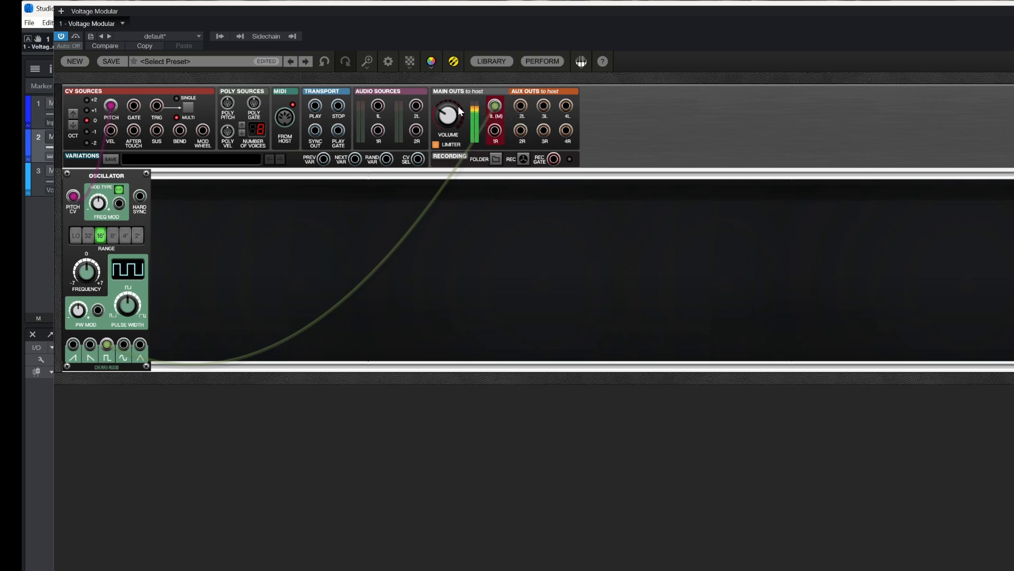
{"action": "mouse_move", "coordinate": [459, 110]}
{"action": "scroll", "coordinate": [450, 107], "scroll_direction": "up", "scroll_amount": 2}
Step: Add an Amplifier module from the Utilities category beside the Oscillator
{"action": "right_click", "coordinate": [187, 211]}
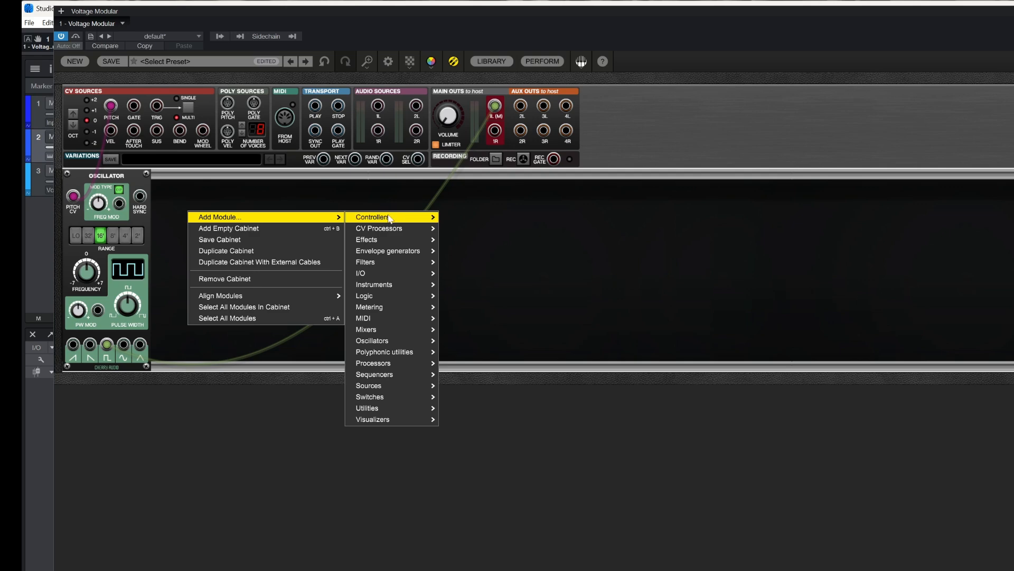
{"action": "mouse_move", "coordinate": [393, 334]}
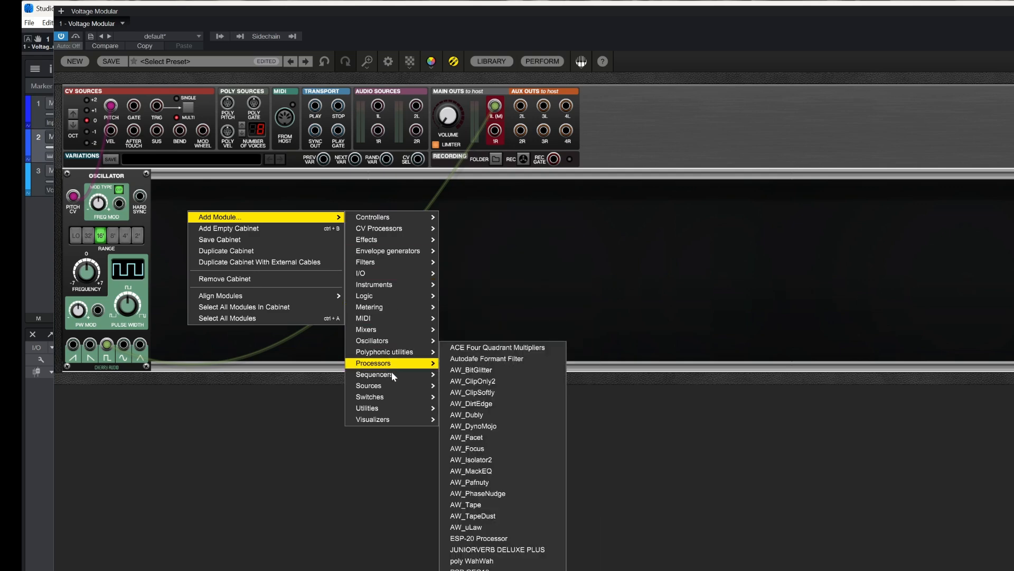
{"action": "mouse_move", "coordinate": [395, 409]}
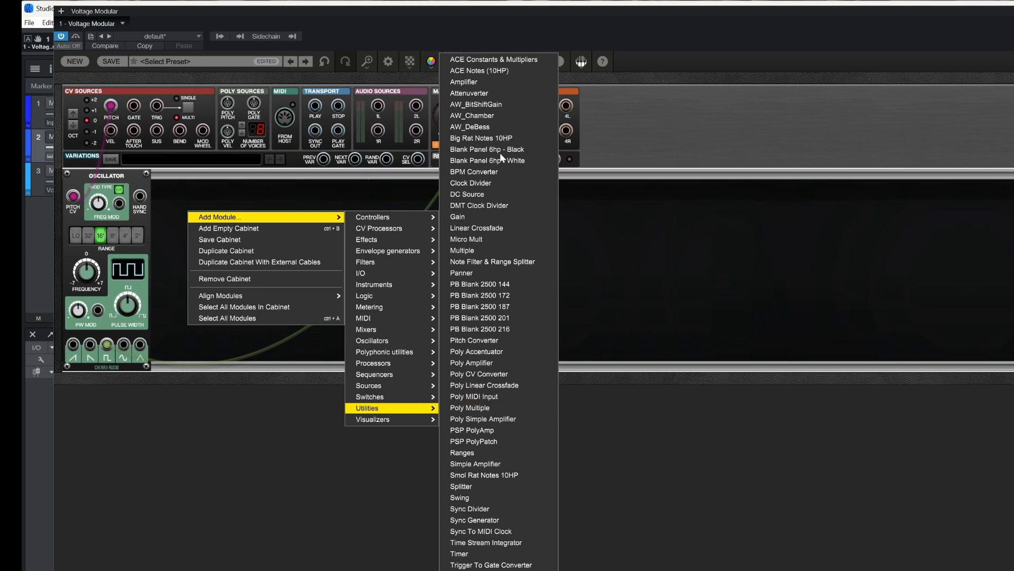
{"action": "left_click", "coordinate": [478, 83]}
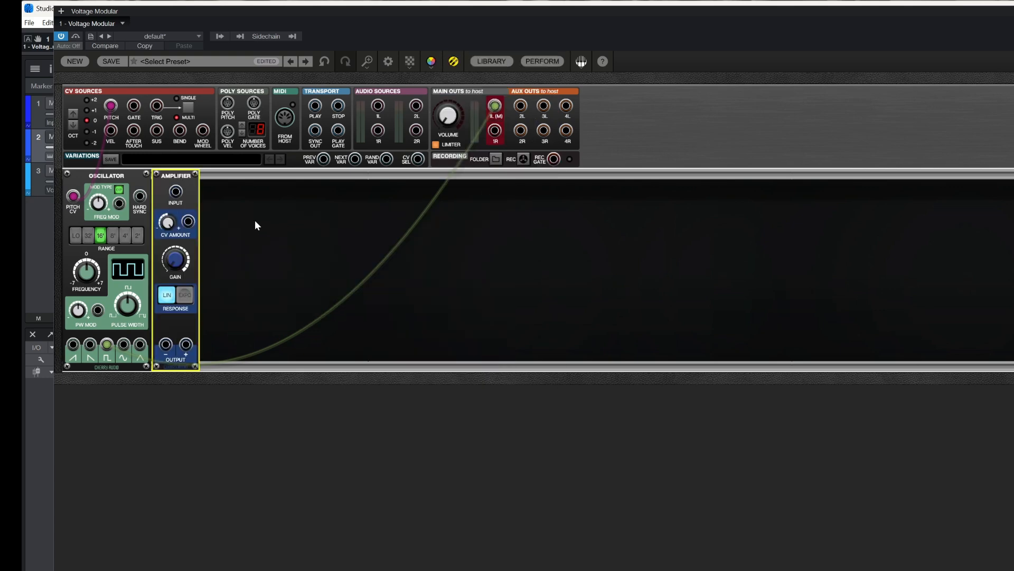
Step: Reroute the oscillator cable from Main Out 1L to the Amplifier's input and patch the Amplifier's positive output to Main Out 1L
{"action": "left_click", "coordinate": [497, 106]}
{"action": "left_click_drag", "start_coordinate": [494, 106], "coordinate": [175, 192]}
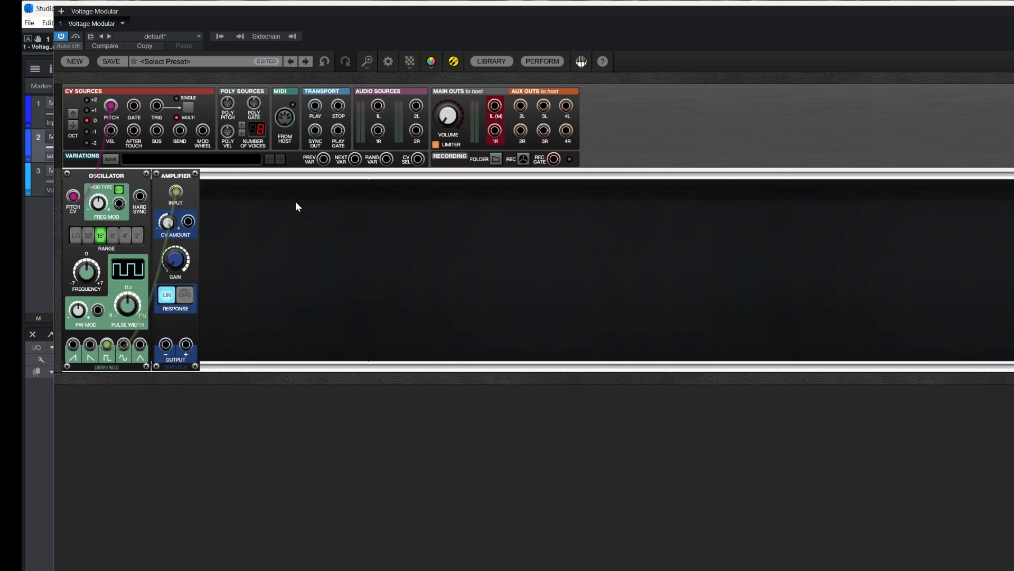
{"action": "left_click", "coordinate": [177, 258]}
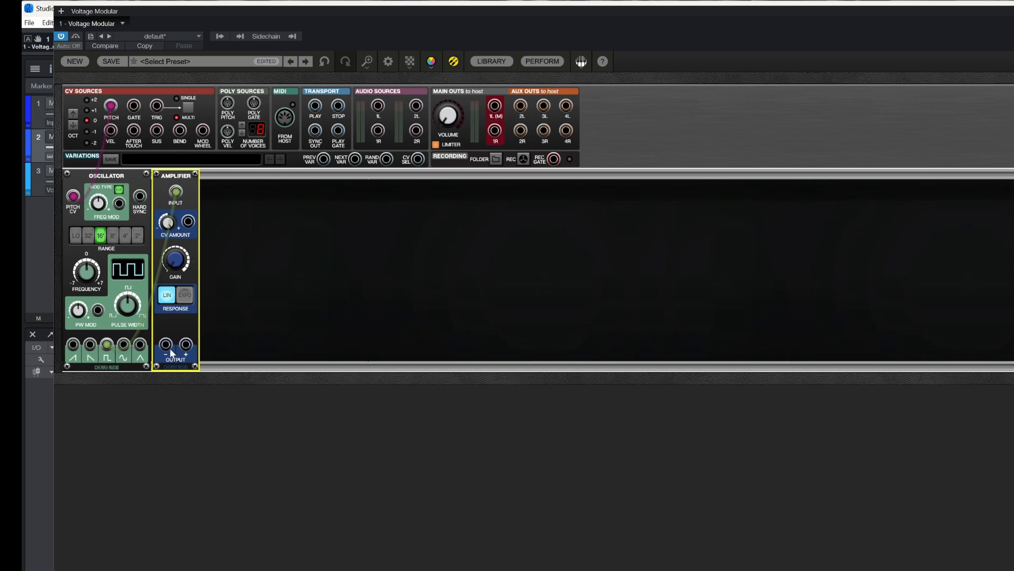
{"action": "left_click_drag", "start_coordinate": [186, 344], "coordinate": [452, 64]}
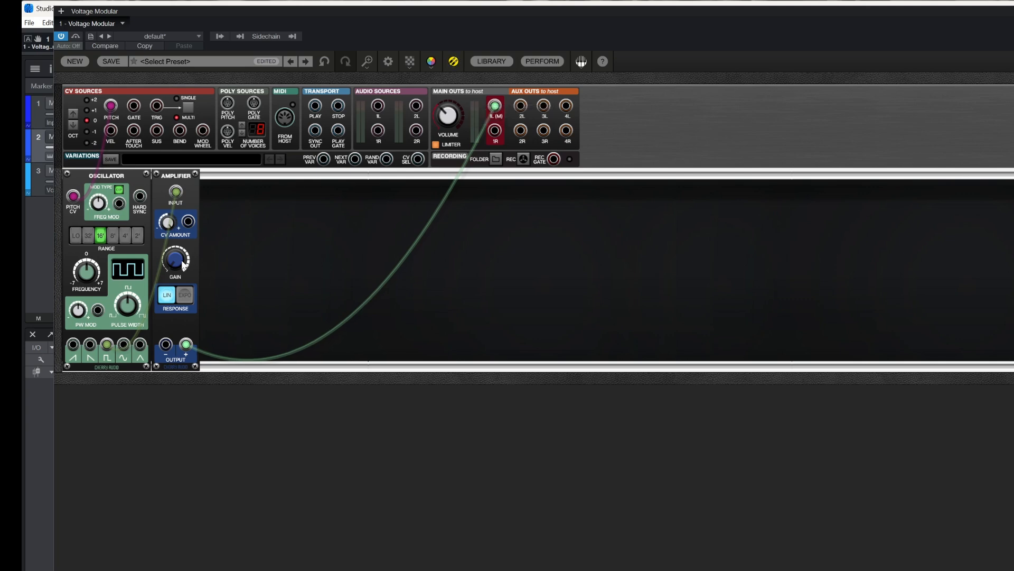
Step: Try out the Amplifier's Gain control to hear how it affects the level
{"action": "left_click", "coordinate": [175, 259]}
{"action": "left_click_drag", "start_coordinate": [185, 328], "coordinate": [177, 219]}
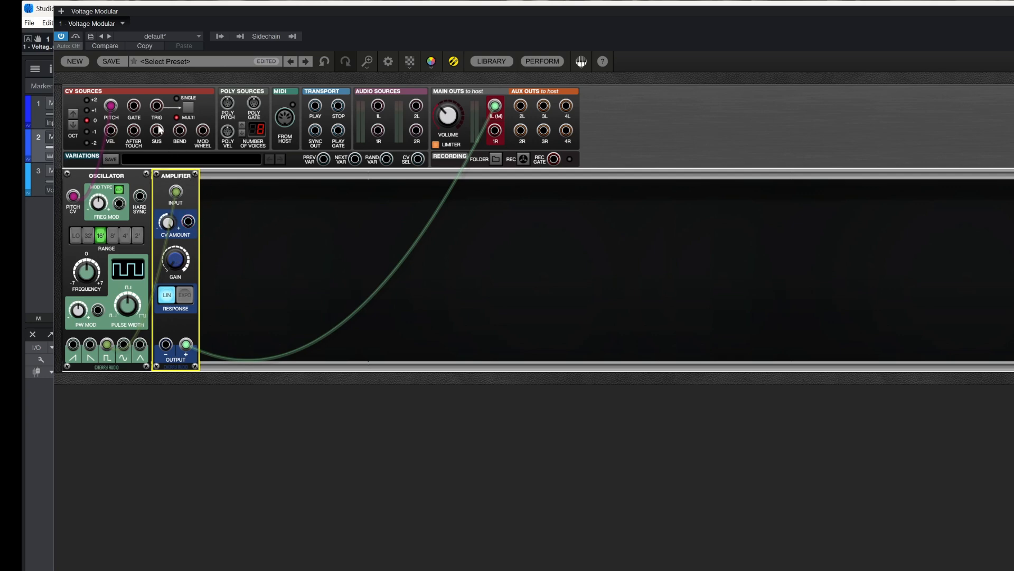
{"action": "left_click", "coordinate": [110, 107]}
{"action": "mouse_move", "coordinate": [109, 105]}
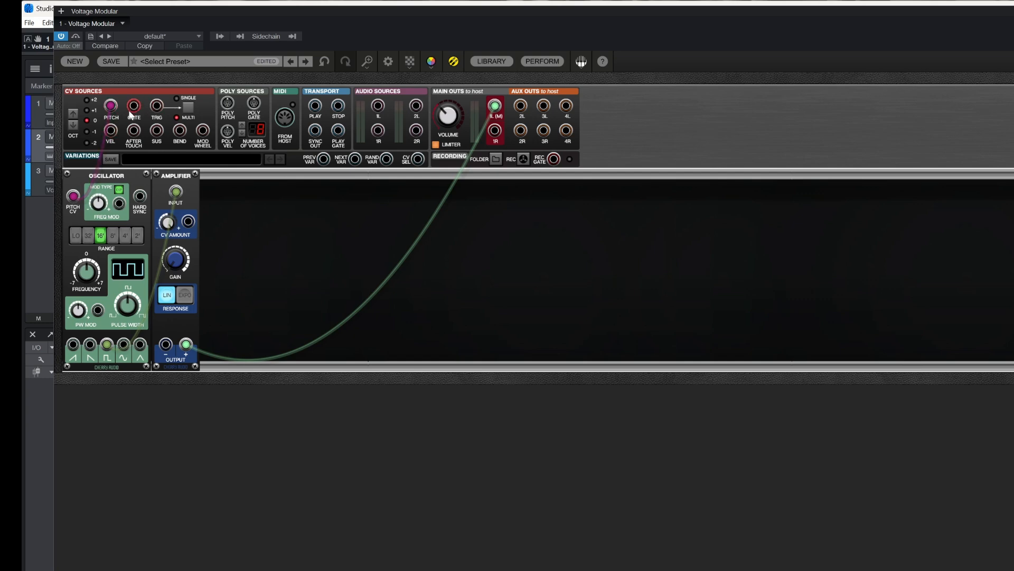
Step: Patch the Gate CV source to the Amplifier's CV Amount input and test how it controls the sound
{"action": "left_click_drag", "start_coordinate": [134, 107], "coordinate": [188, 222]}
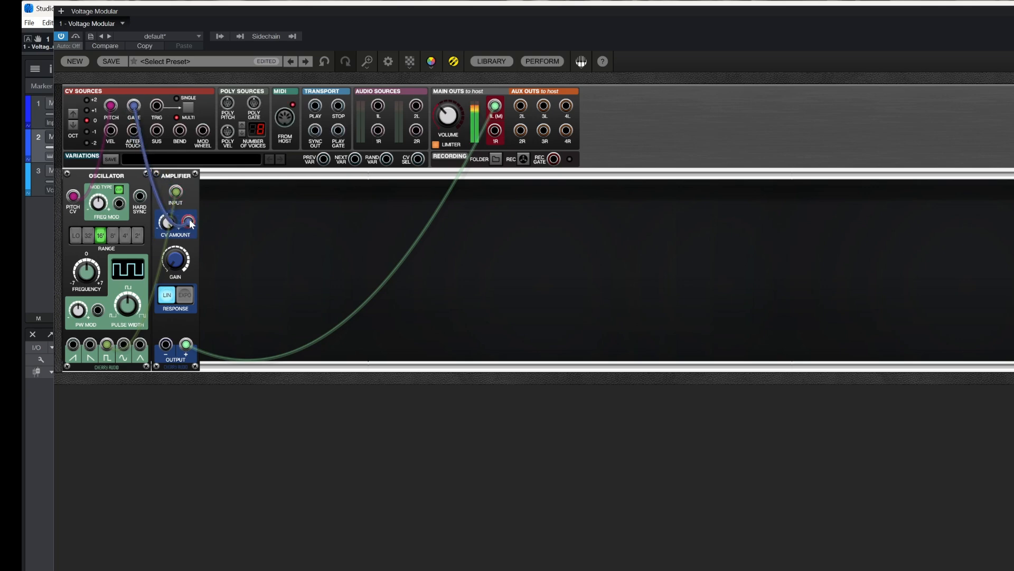
{"action": "mouse_move", "coordinate": [450, 131]}
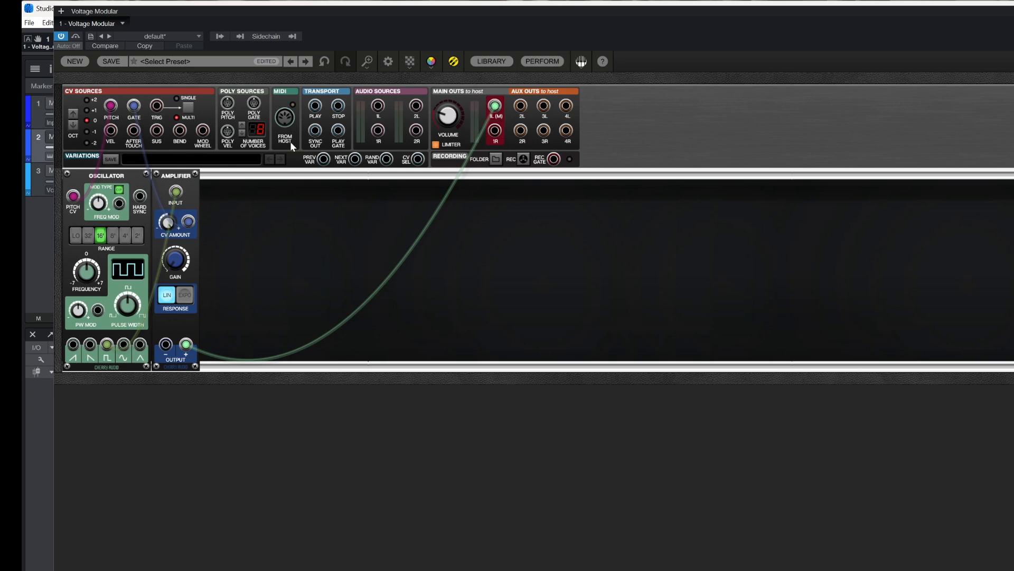
{"action": "left_click_drag", "start_coordinate": [188, 221], "coordinate": [135, 106]}
{"action": "left_click", "coordinate": [176, 199]}
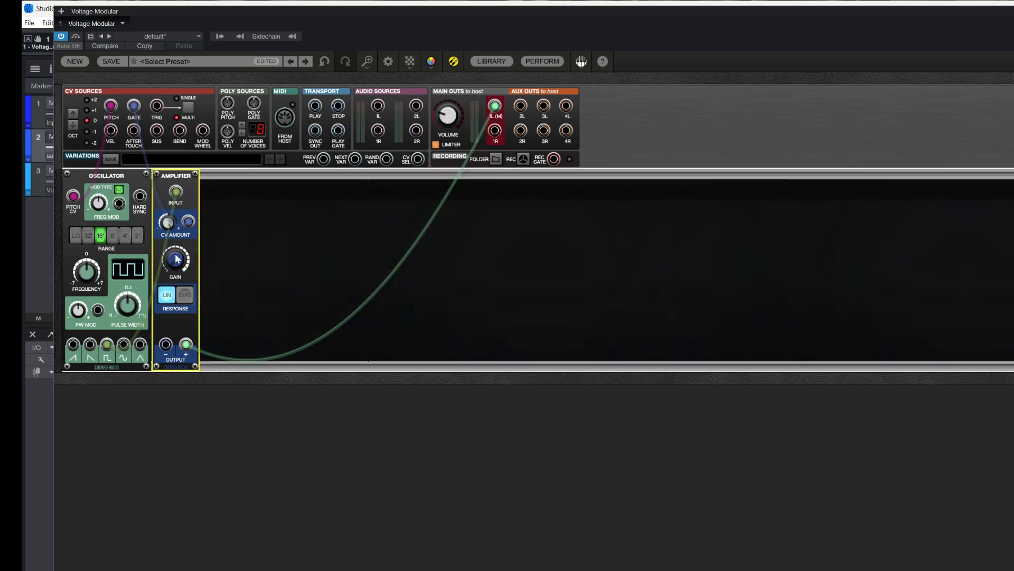
{"action": "left_click_drag", "start_coordinate": [180, 274], "coordinate": [177, 255]}
Step: Duplicate the Oscillator module and place the copy between the original Oscillator and the Amplifier
{"action": "left_click", "coordinate": [112, 175]}
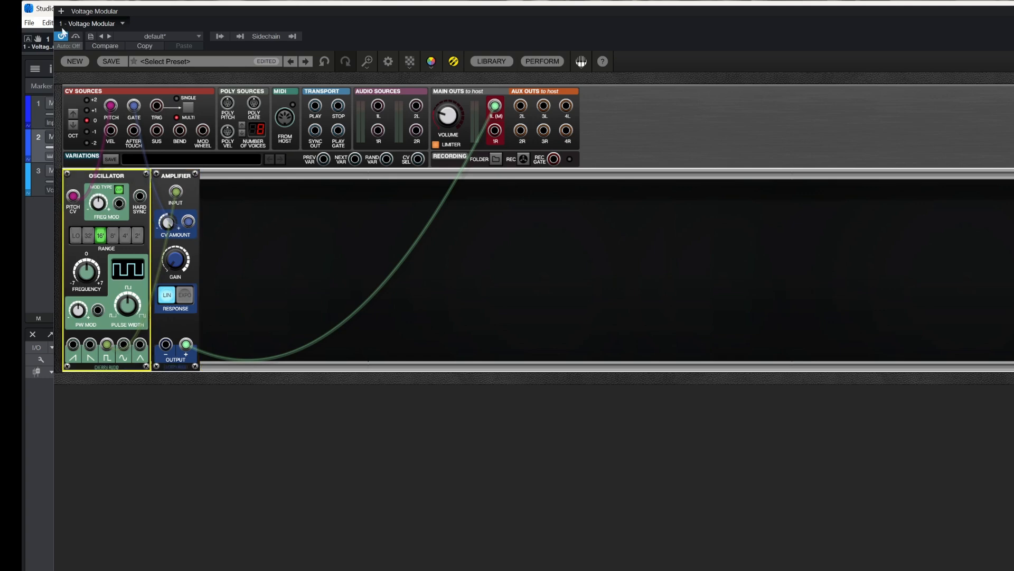
{"action": "right_click", "coordinate": [104, 175]}
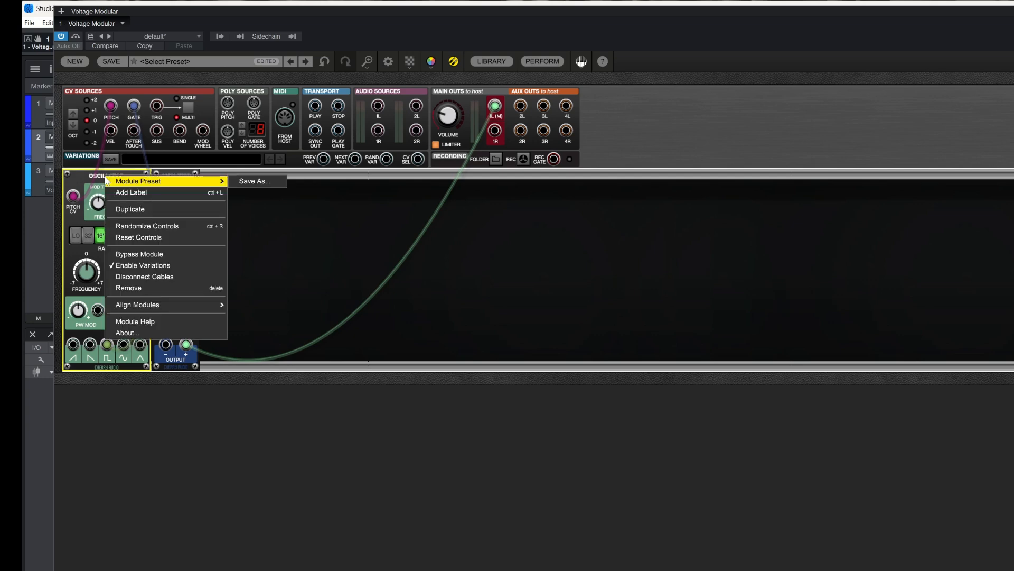
{"action": "left_click", "coordinate": [135, 209]}
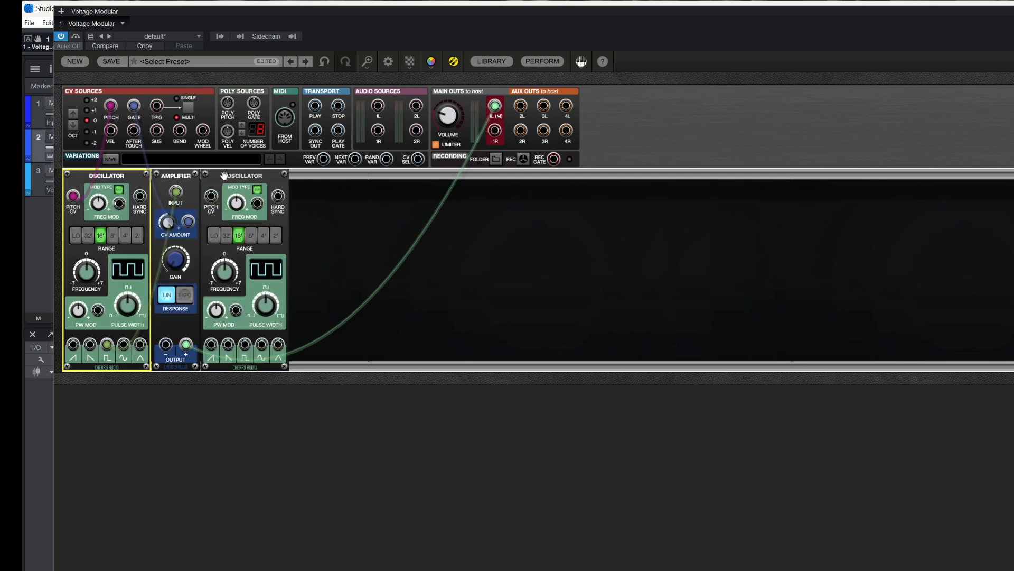
{"action": "left_click_drag", "start_coordinate": [226, 177], "coordinate": [144, 196]}
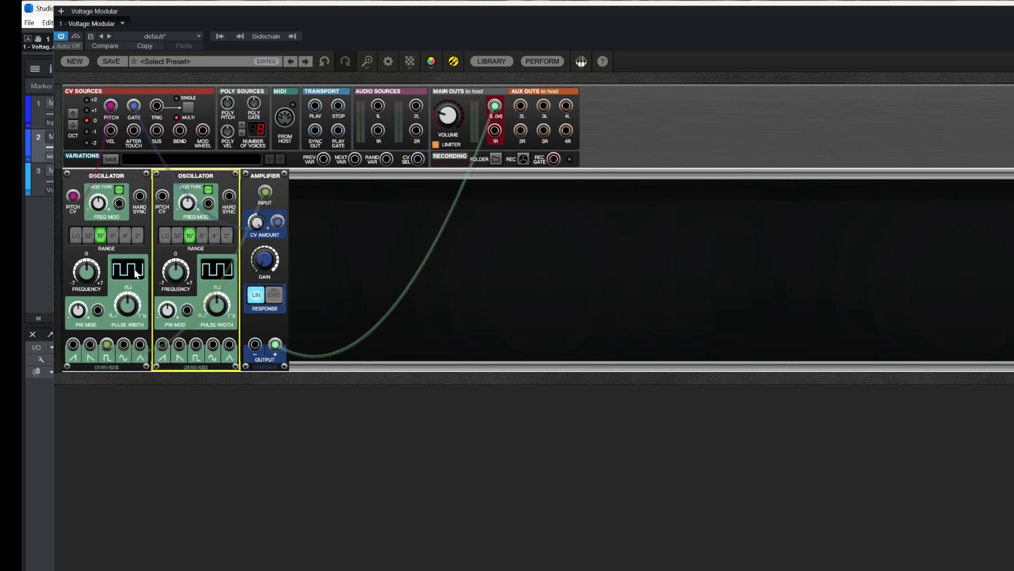
Step: Patch the Pitch CV source to the second Oscillator's Pitch CV input and its pulse output to the Amplifier's input
{"action": "left_click_drag", "start_coordinate": [111, 105], "coordinate": [229, 222]}
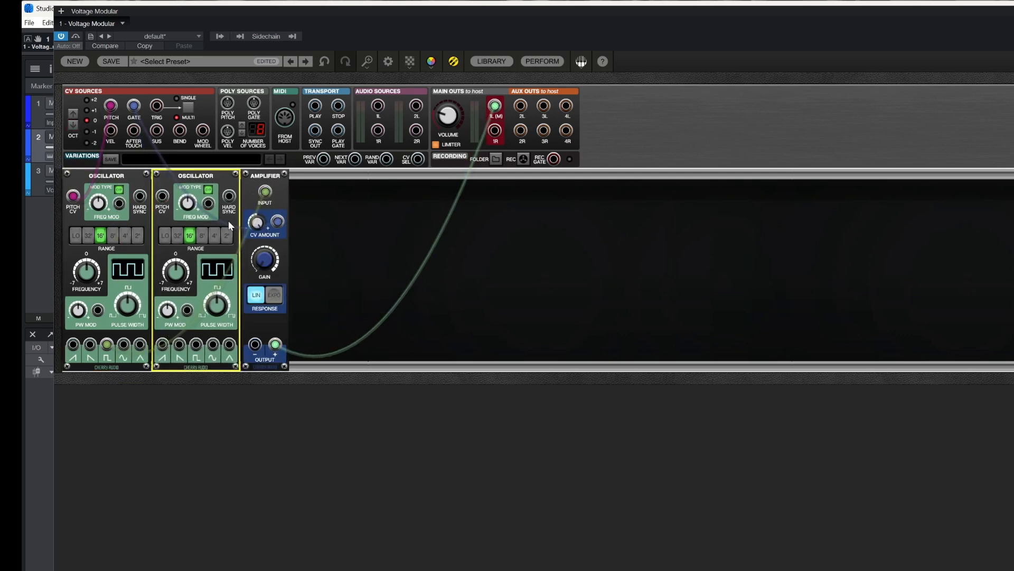
{"action": "left_click_drag", "start_coordinate": [104, 116], "coordinate": [162, 203]}
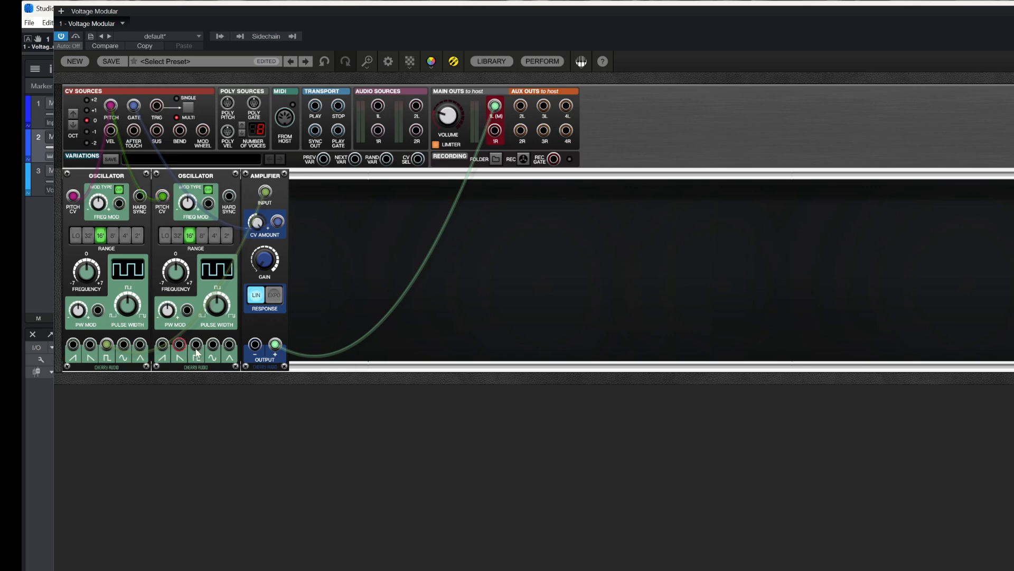
{"action": "left_click_drag", "start_coordinate": [195, 350], "coordinate": [228, 309]}
{"action": "left_click_drag", "start_coordinate": [266, 189], "coordinate": [265, 191]}
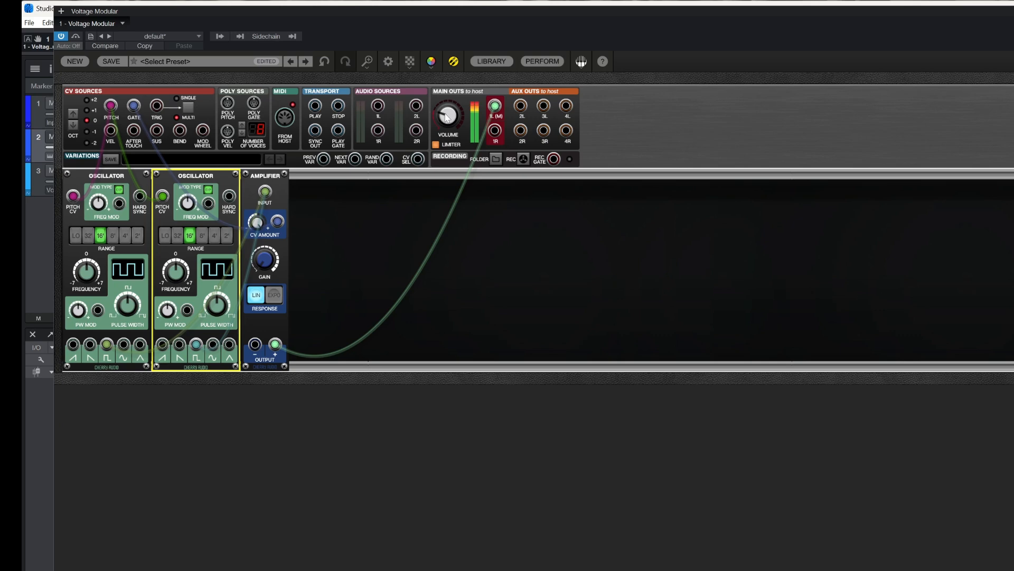
{"action": "mouse_move", "coordinate": [446, 117]}
{"action": "mouse_move", "coordinate": [175, 272]}
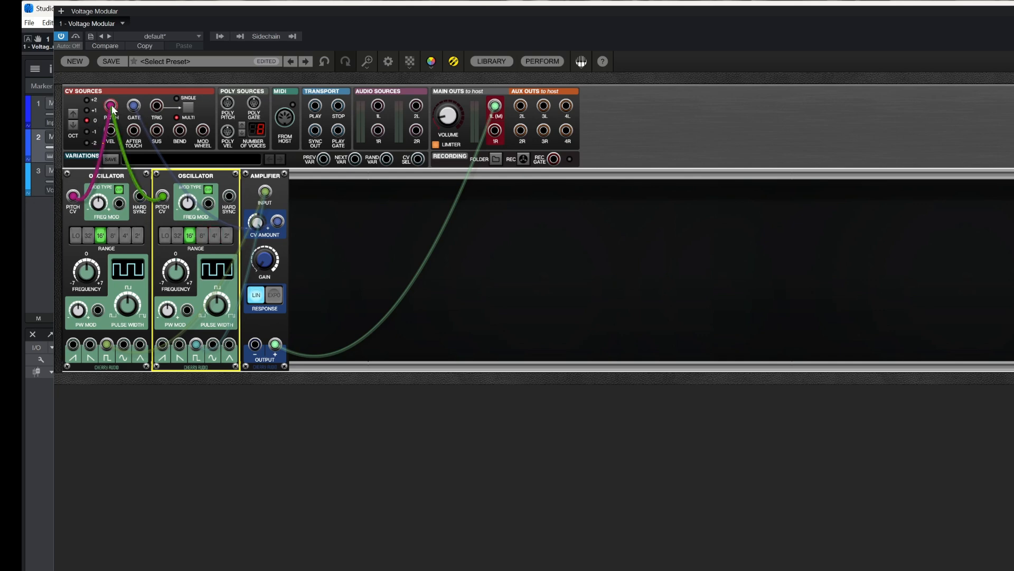
Step: Compare the sound with and without the second Oscillator's Pitch CV cable, leaving that cable disconnected
{"action": "left_click_drag", "start_coordinate": [112, 109], "coordinate": [164, 198]}
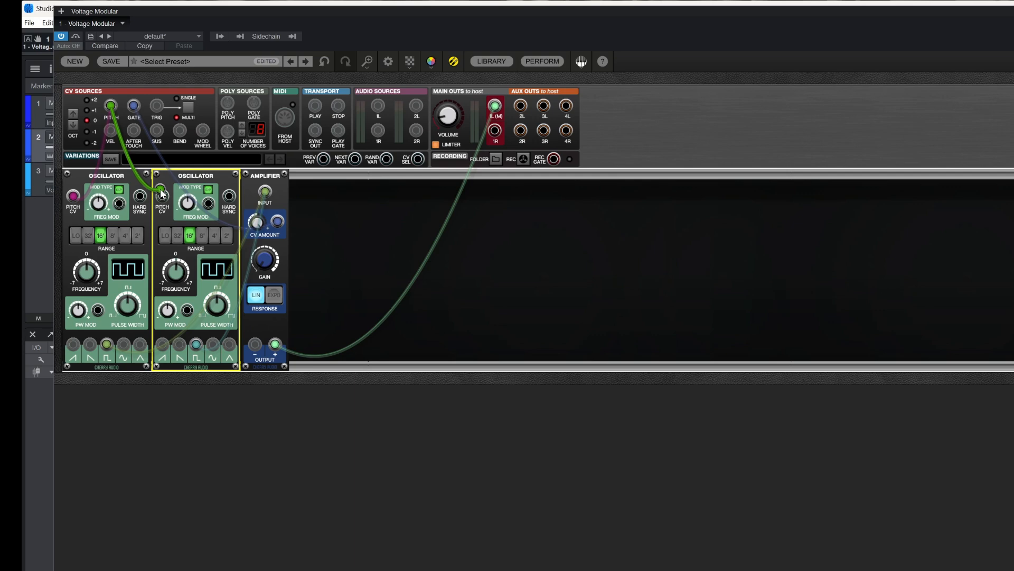
{"action": "left_click_drag", "start_coordinate": [165, 199], "coordinate": [163, 198]}
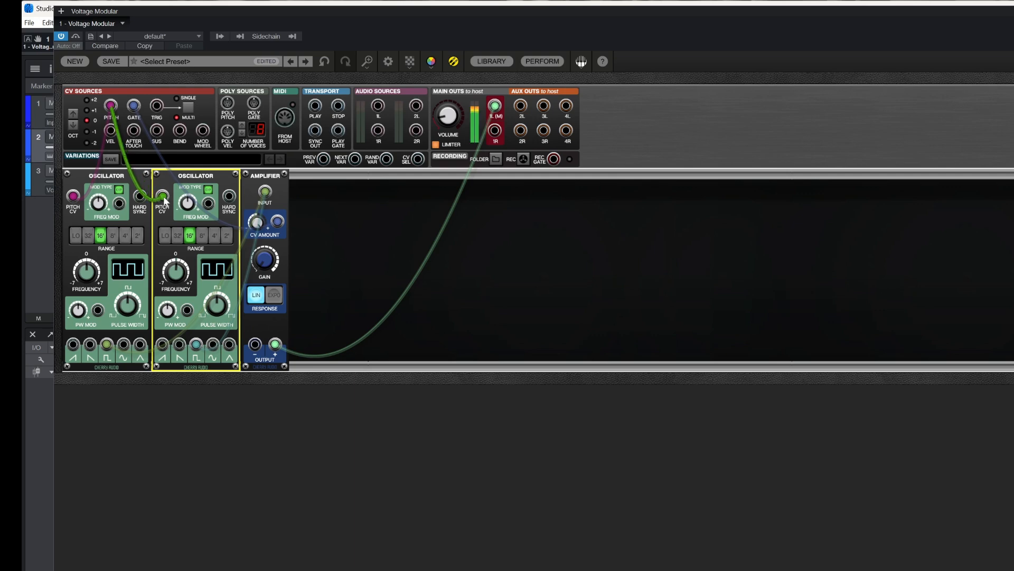
{"action": "left_click_drag", "start_coordinate": [162, 199], "coordinate": [341, 230]}
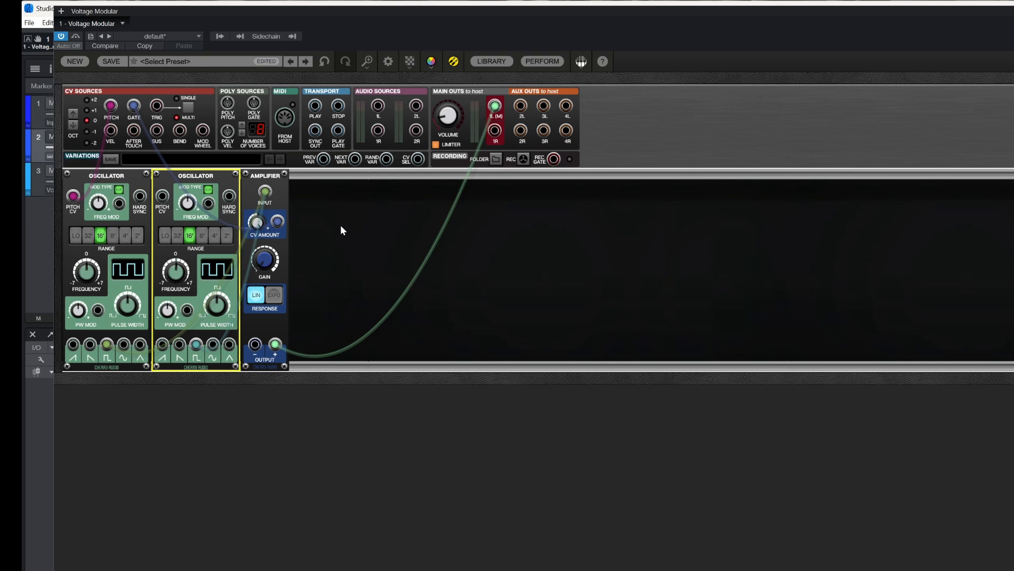